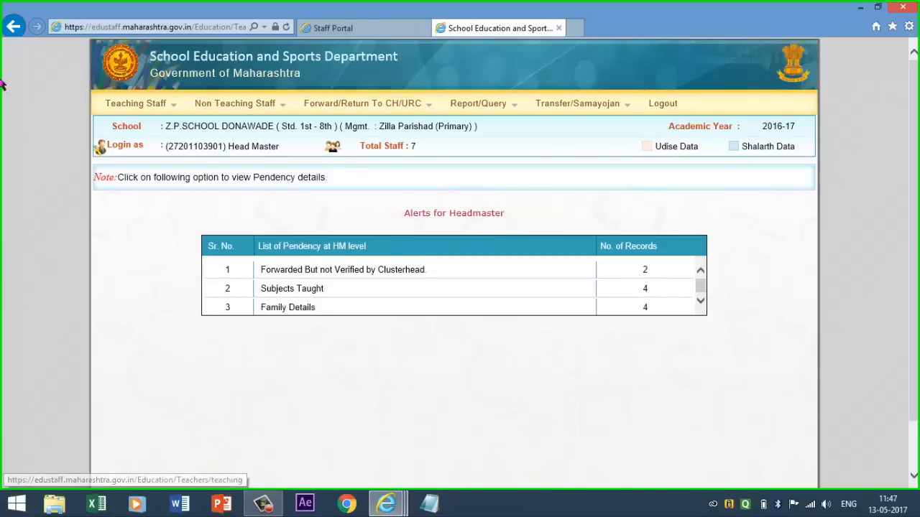
- Open the Attach Teacher form and select district NASHIK, block PEINT and cluster MOHAPADA
mouse_move(125, 97)
mouse_move(173, 166)
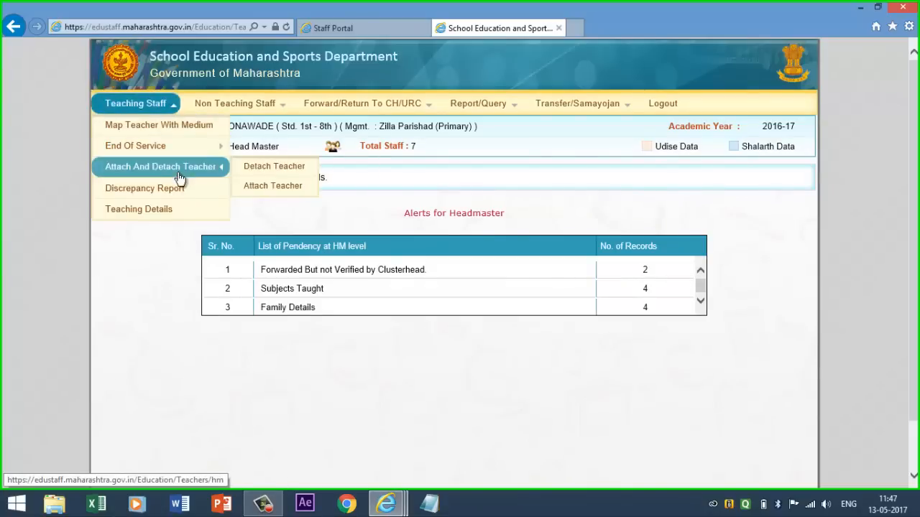
left_click(277, 186)
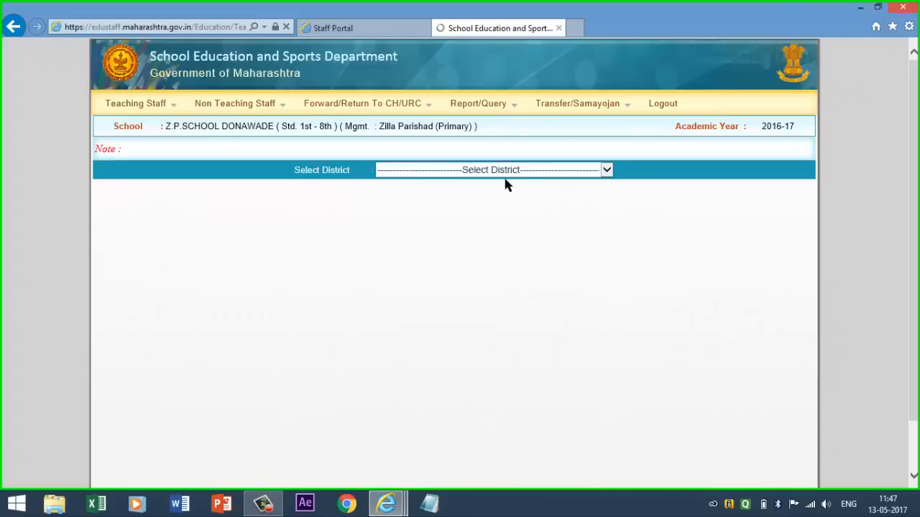
left_click(536, 171)
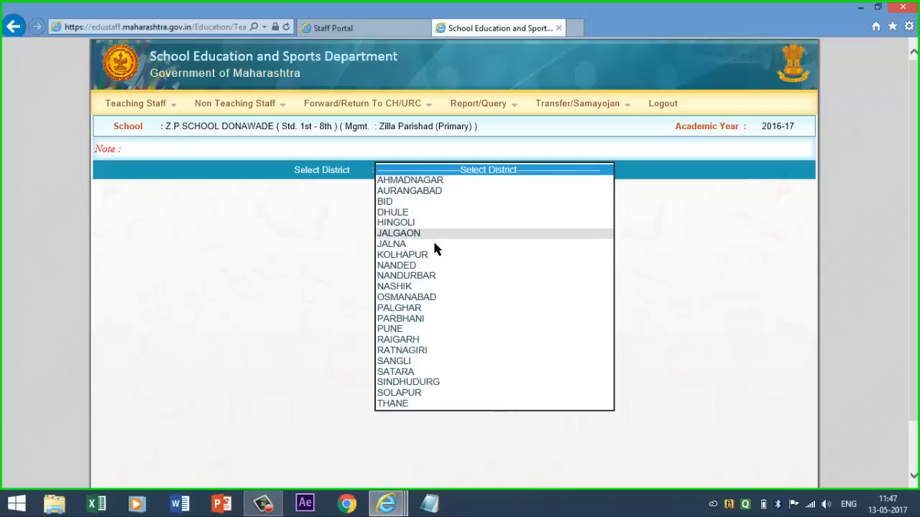
left_click(439, 290)
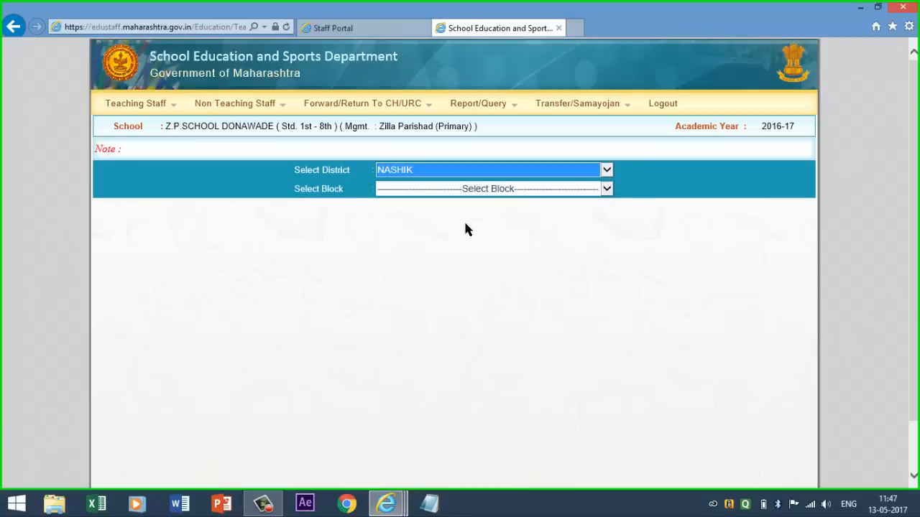
left_click(460, 193)
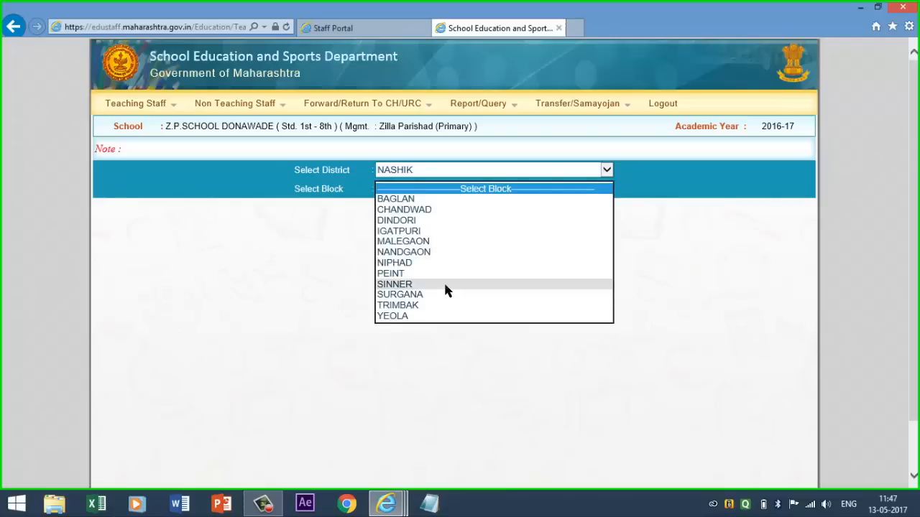
left_click(442, 274)
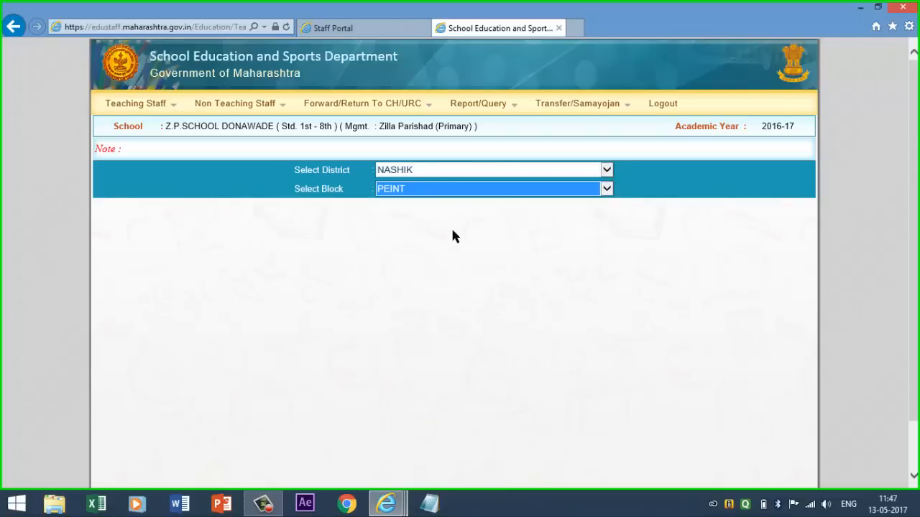
left_click(463, 207)
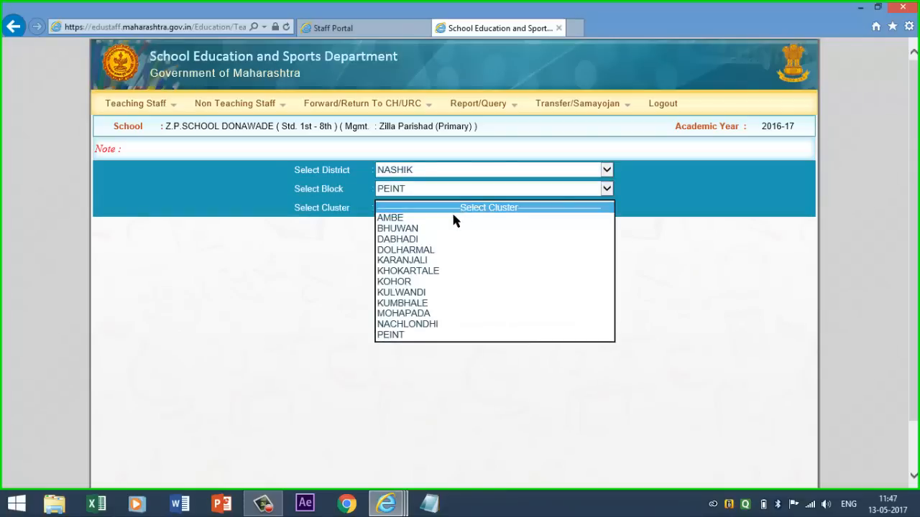
left_click(443, 314)
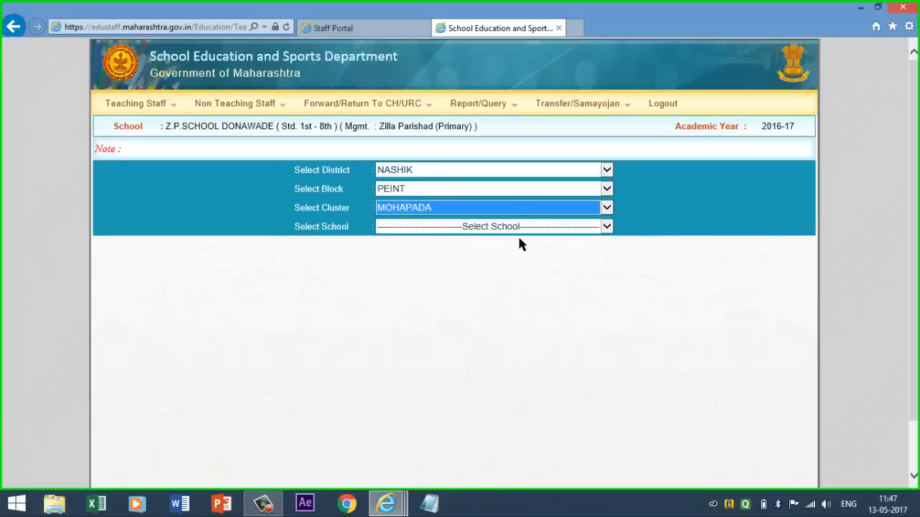
- Select Z.P.SCHOOL KHIRKADE as the school and choose its listed teacher for attachment
left_click(523, 228)
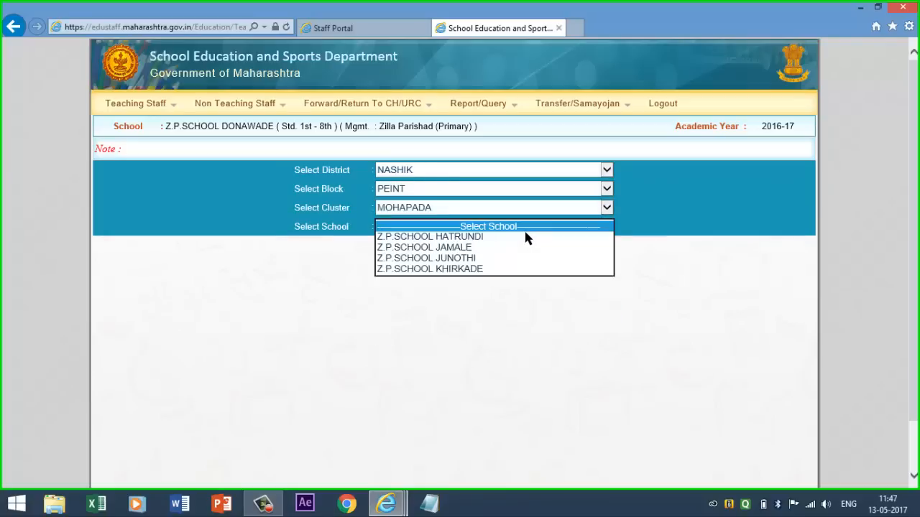
left_click(483, 270)
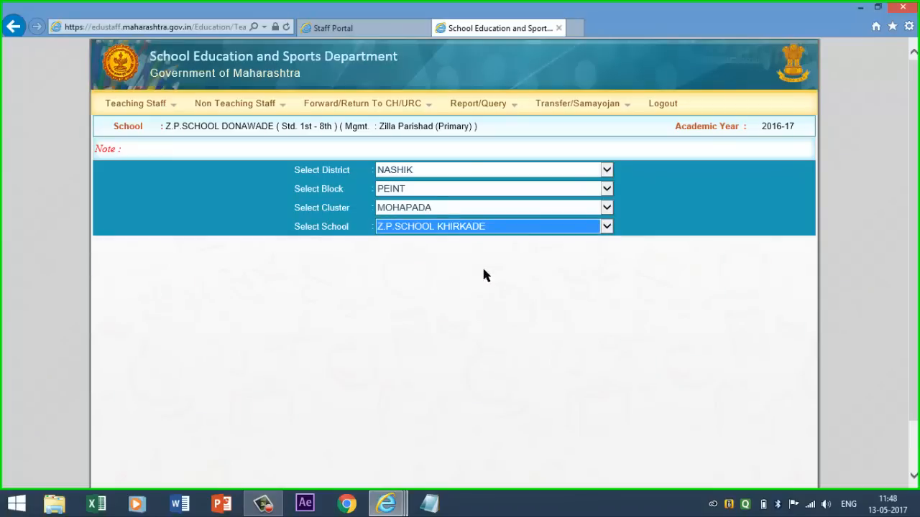
left_click(482, 248)
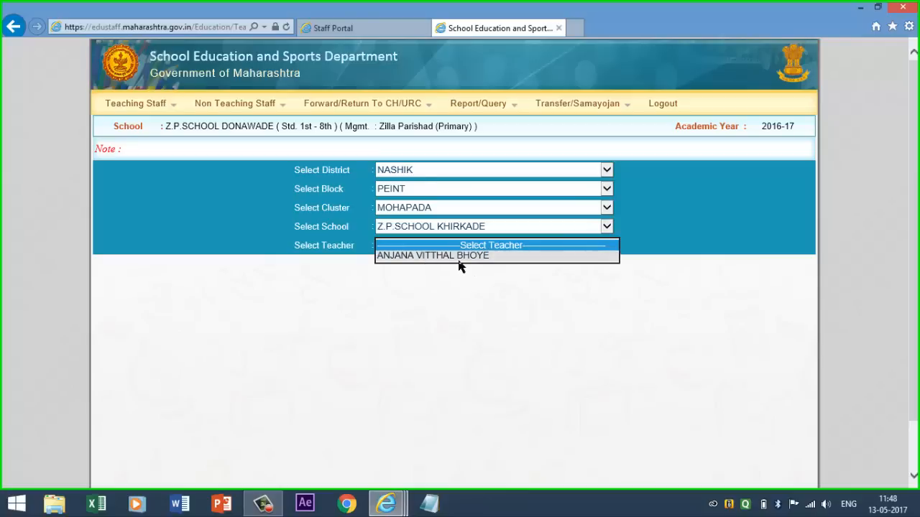
left_click(458, 259)
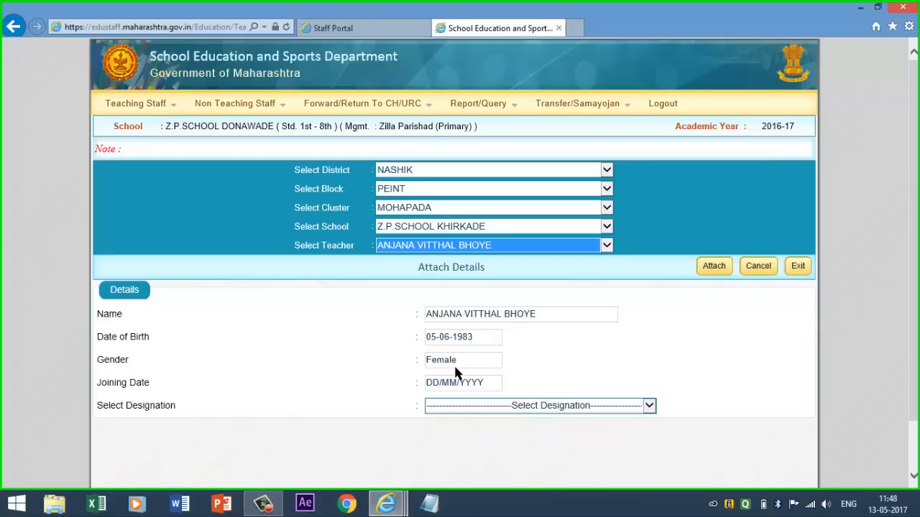
- Attach the teacher with joining date 19/12/2003 and designation Under Graduate Teacher std(1-4/5)
left_click(454, 385)
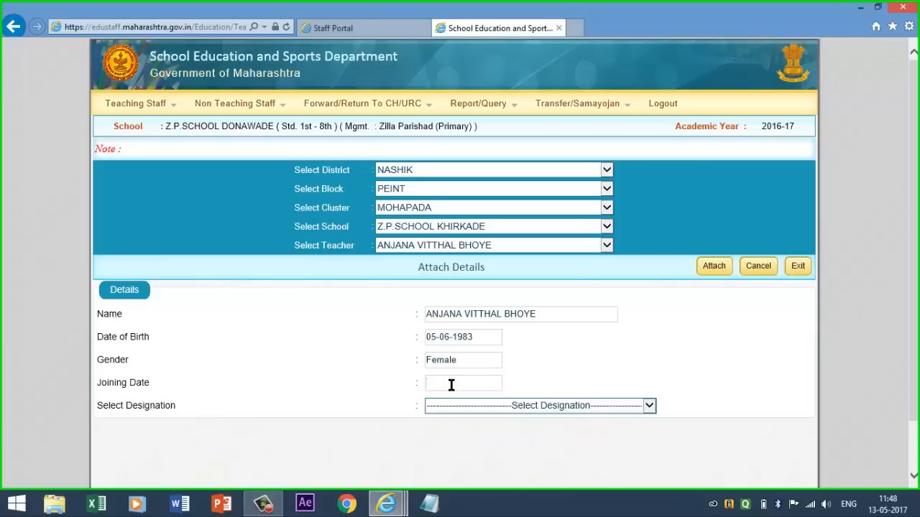
type("19/12/2003")
left_click(552, 406)
left_click(568, 428)
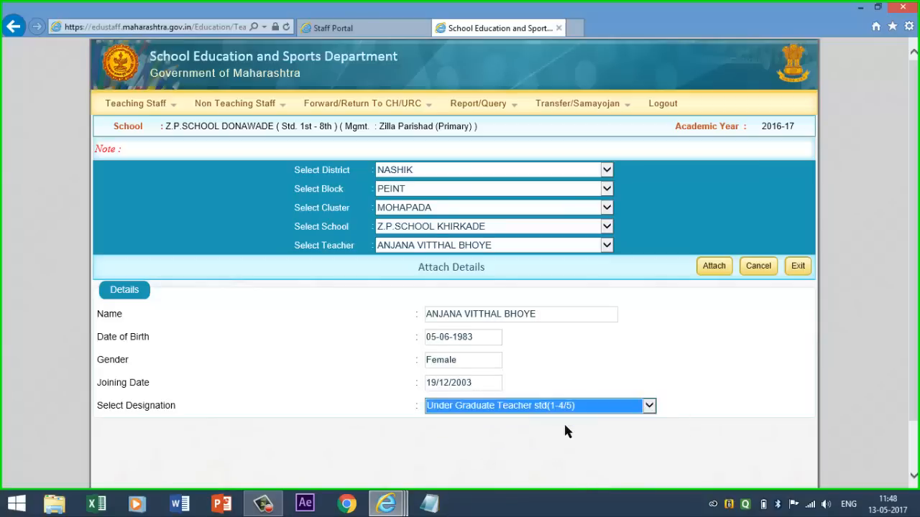
left_click(719, 269)
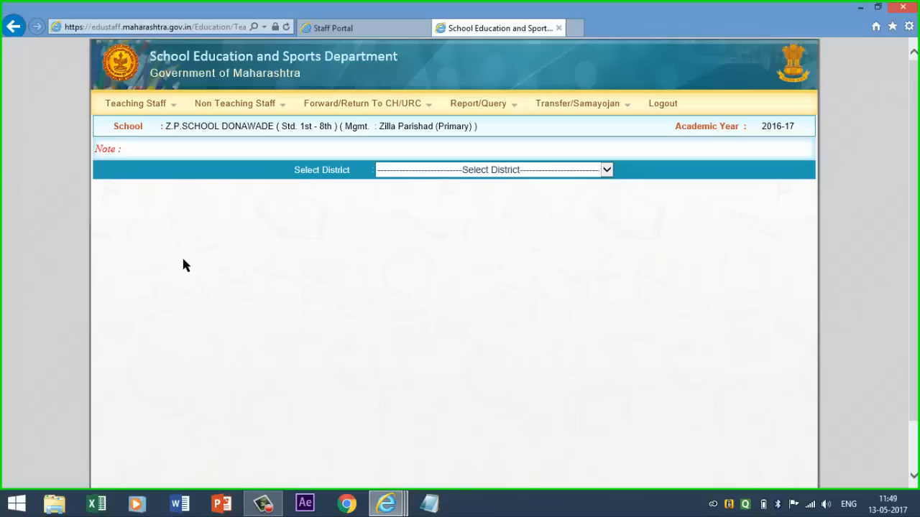
- Open Forward Attach Data, mark the attached teacher for forwarding to the cluster and forward the record
mouse_move(170, 112)
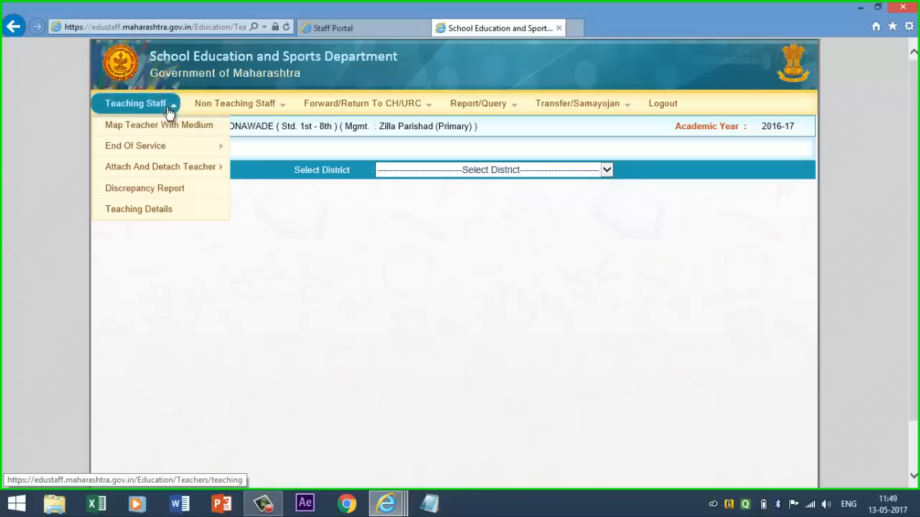
mouse_move(343, 107)
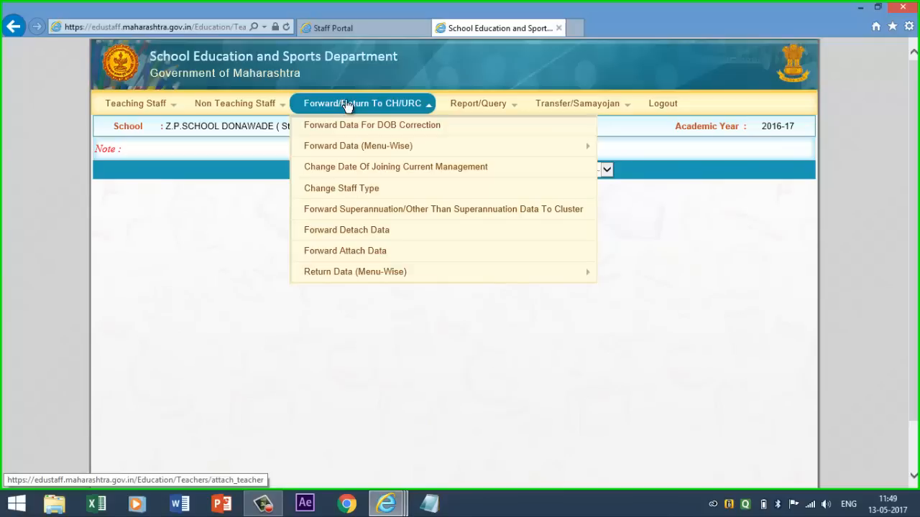
left_click(382, 257)
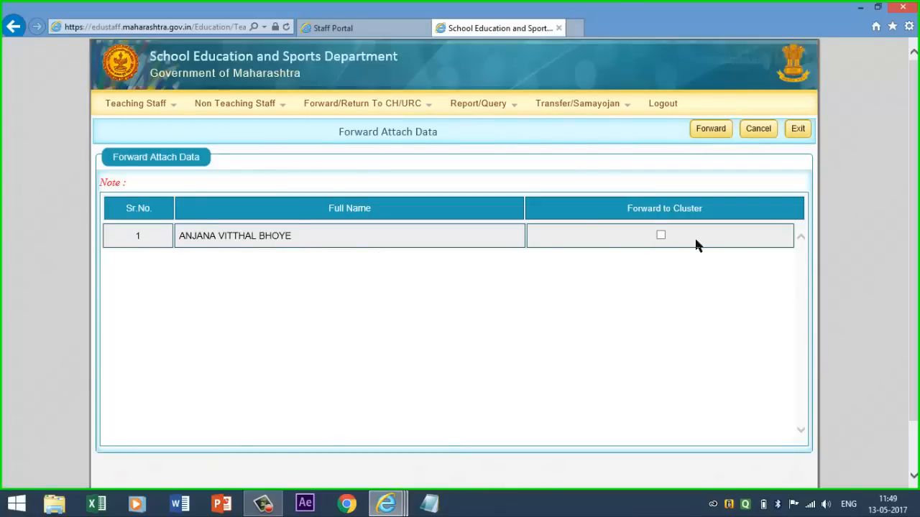
left_click(661, 236)
left_click(716, 134)
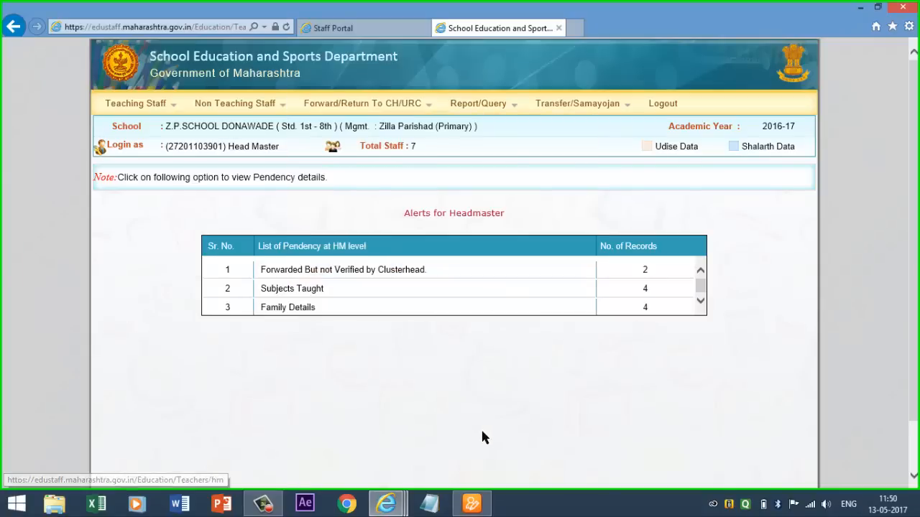
- Log in to the Staff Portal in the BEO/CRC role with the user ID, password and captcha
left_click(400, 30)
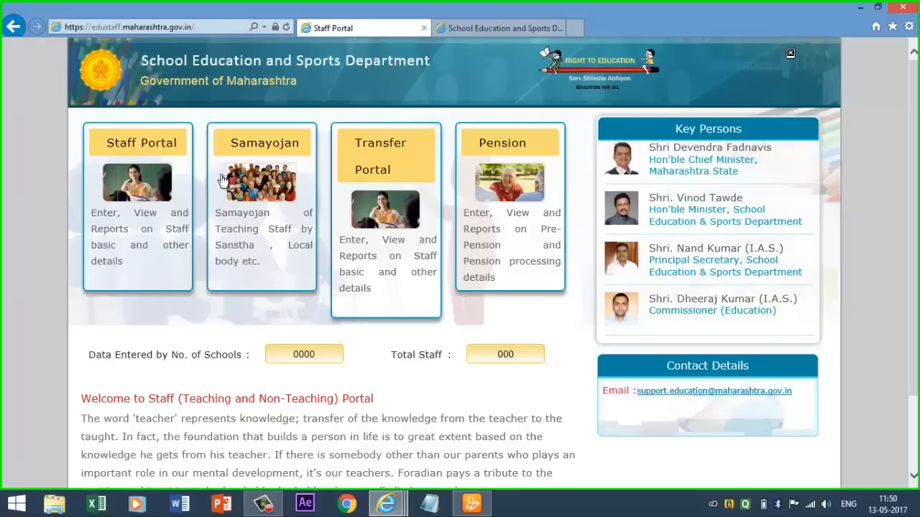
left_click(163, 198)
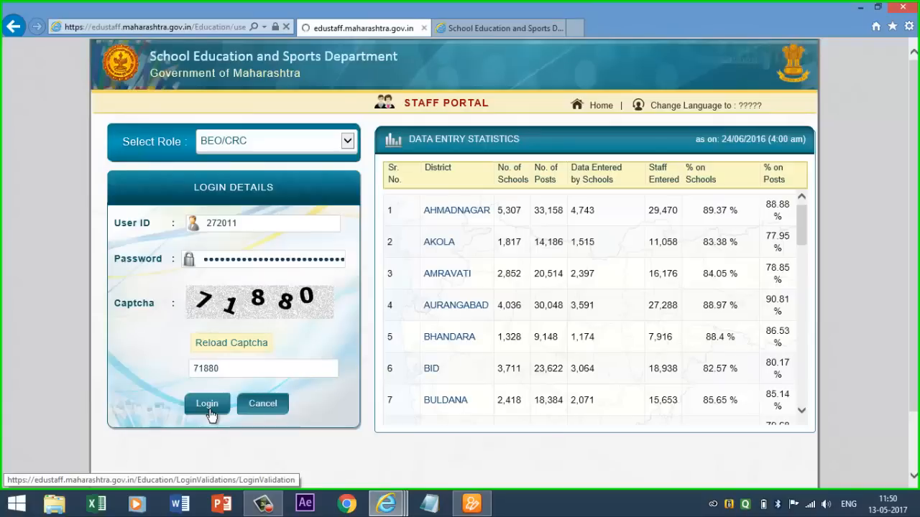
left_click(208, 408)
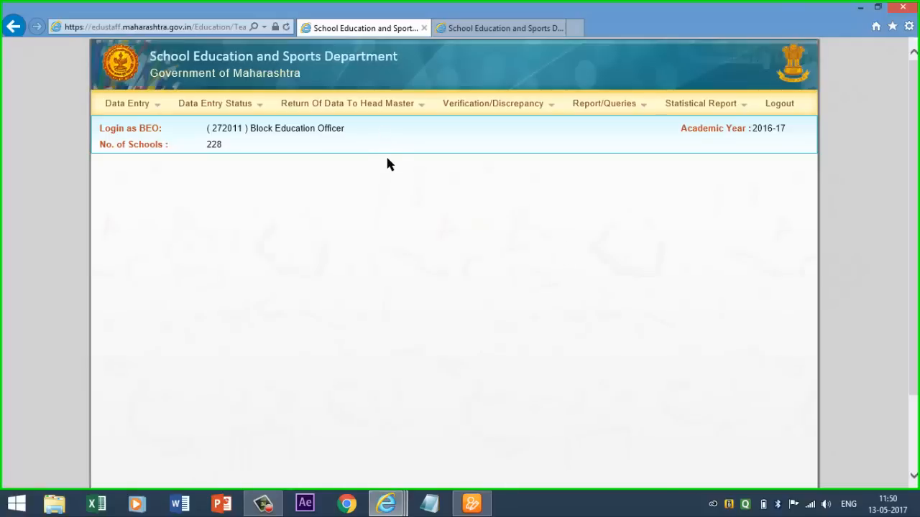
- Open Verification Of Attached Teacher and select Z.P.SCHOOL DONAWADE as the school
mouse_move(509, 115)
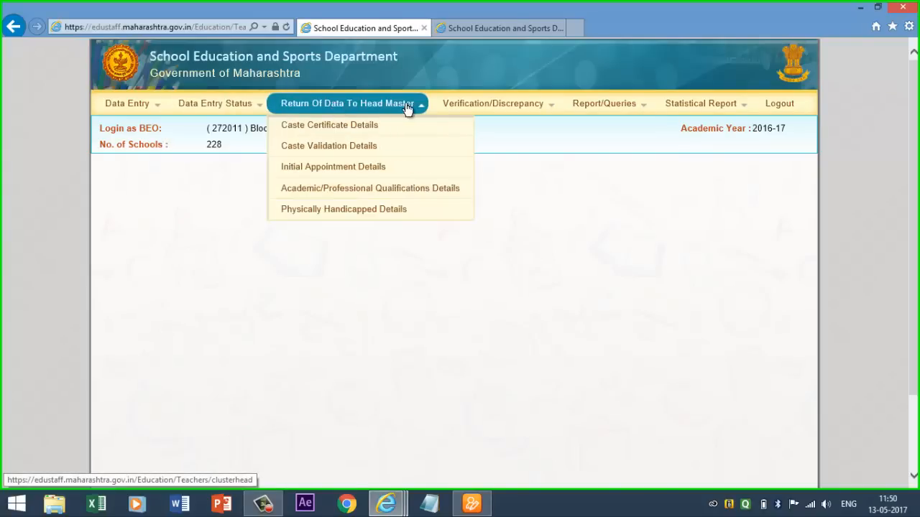
mouse_move(474, 109)
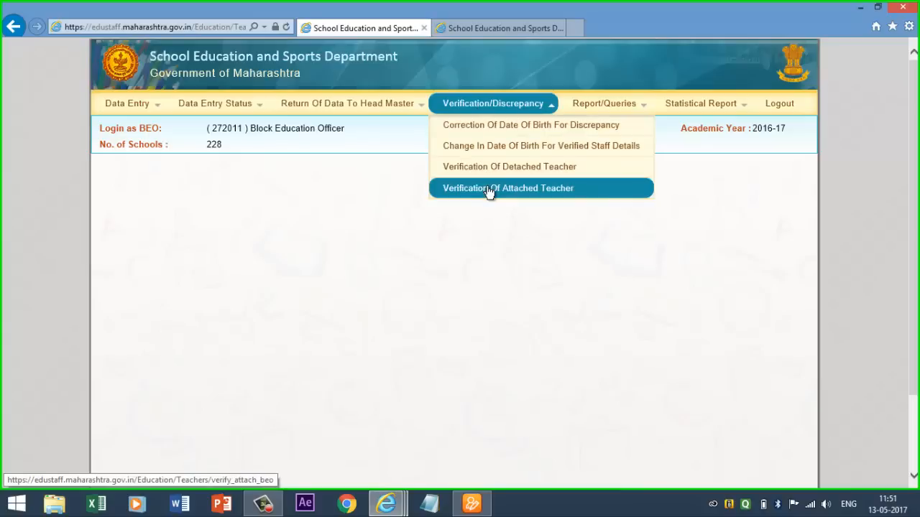
left_click(488, 189)
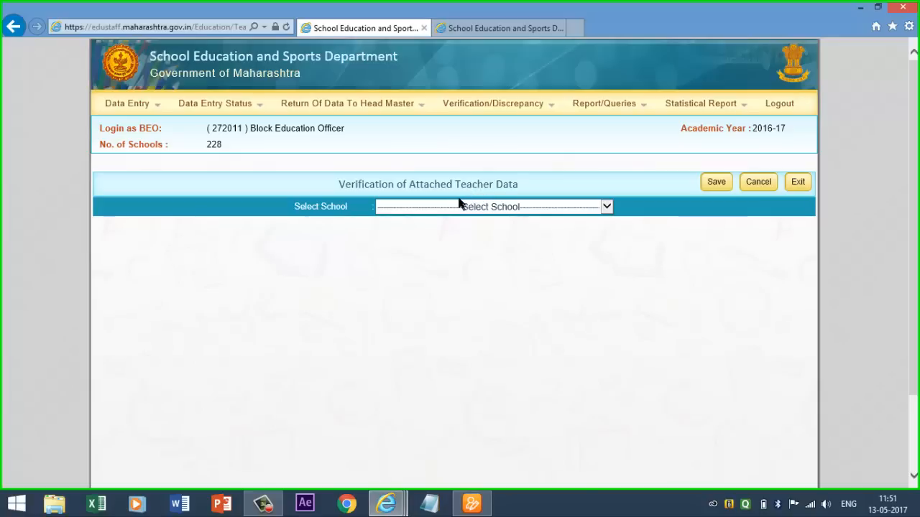
left_click(525, 209)
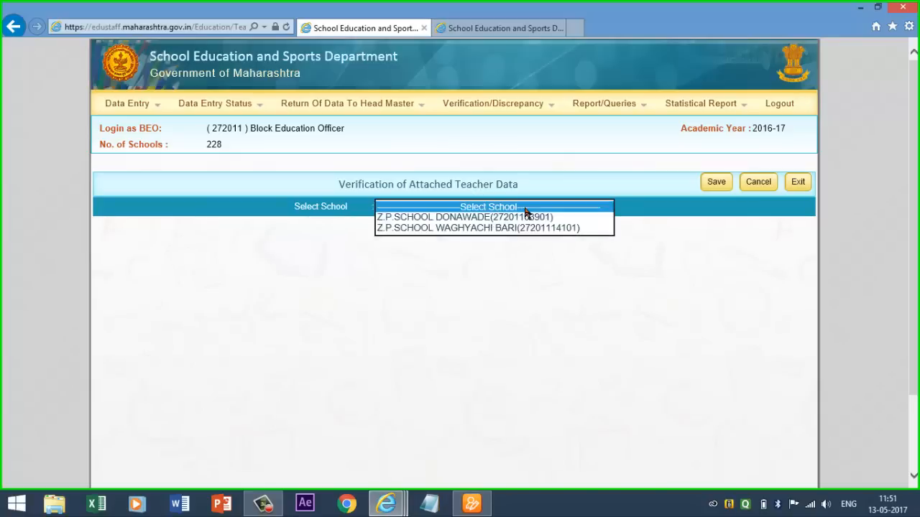
left_click(481, 219)
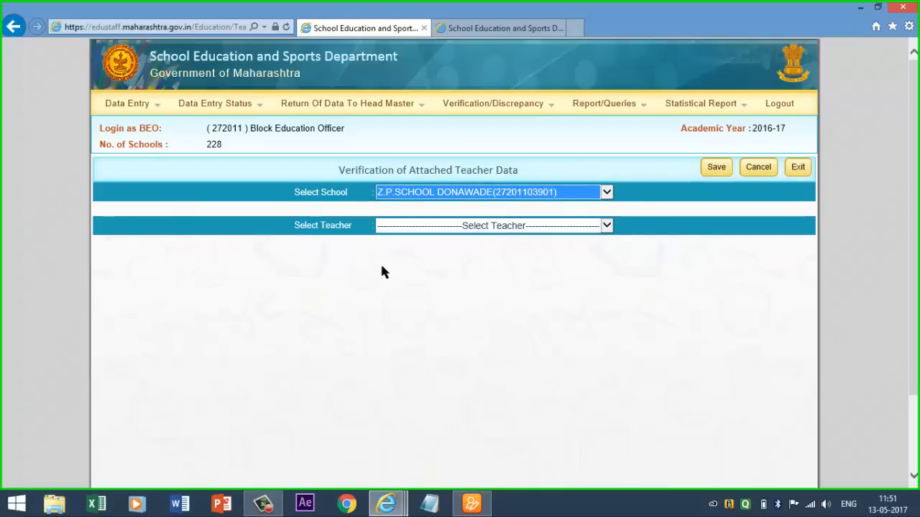
- Select the attached teacher, mark the record as verified and save the verification
left_click(568, 231)
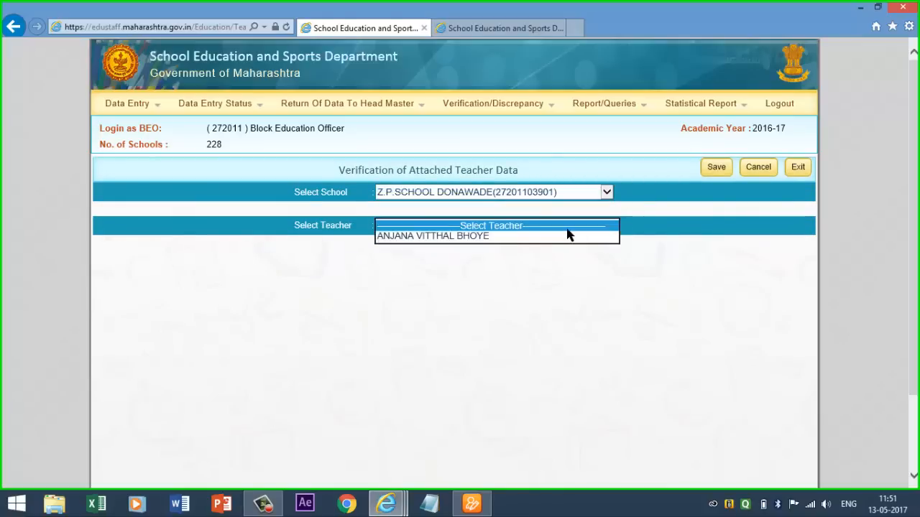
left_click(462, 237)
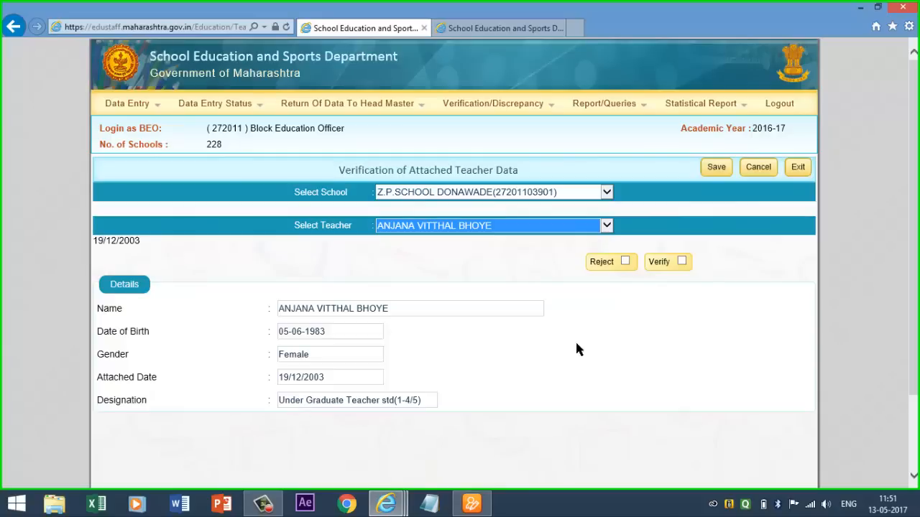
left_click(682, 262)
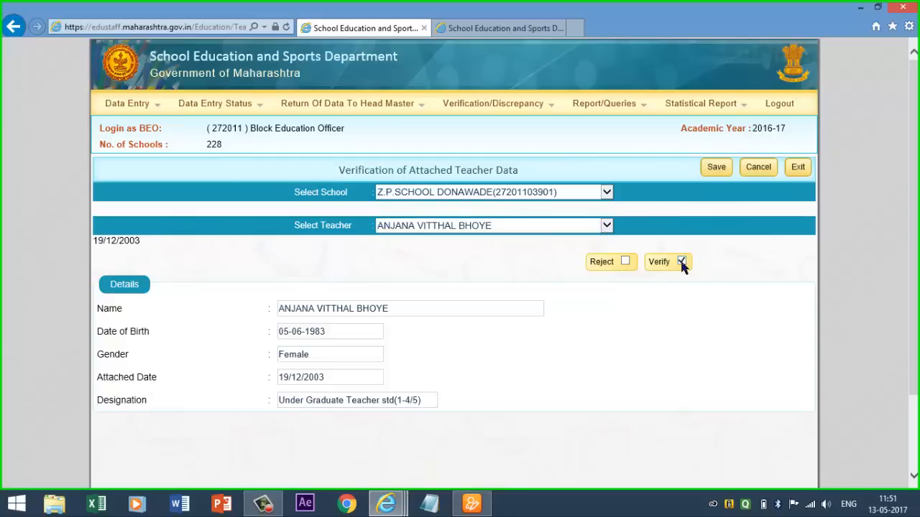
left_click(716, 167)
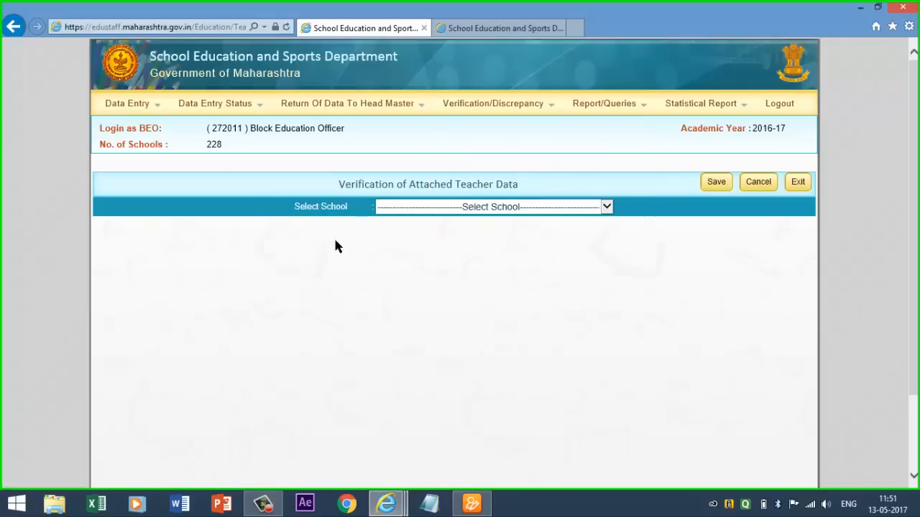
- Check which schools are listed for verification of attached teachers
left_click(607, 209)
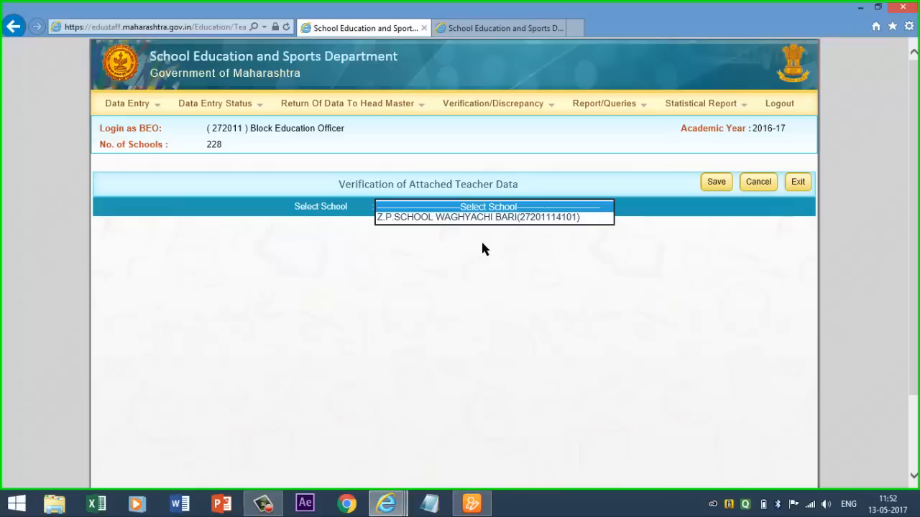
left_click(245, 218)
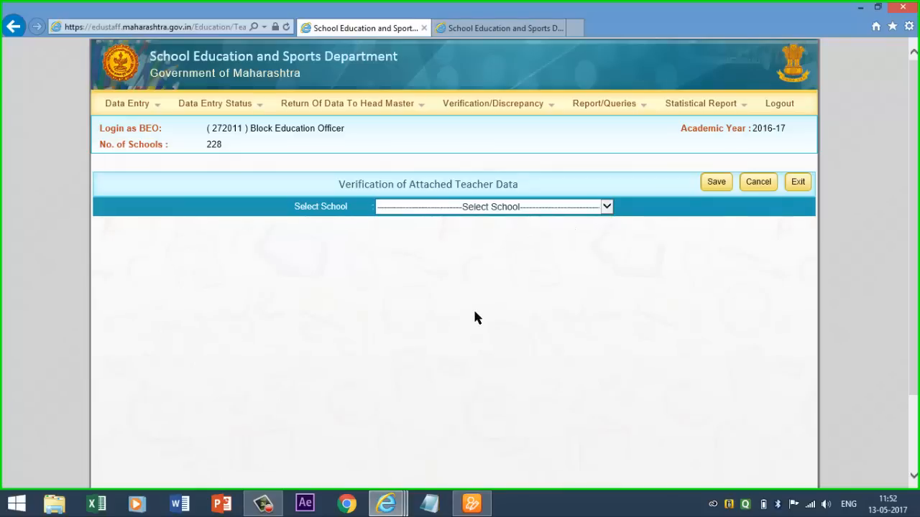
- Return to the Head Master session of Z.P.SCHOOL DONAWADE, open Teaching Details and check which teachers the staff list contains
left_click(466, 29)
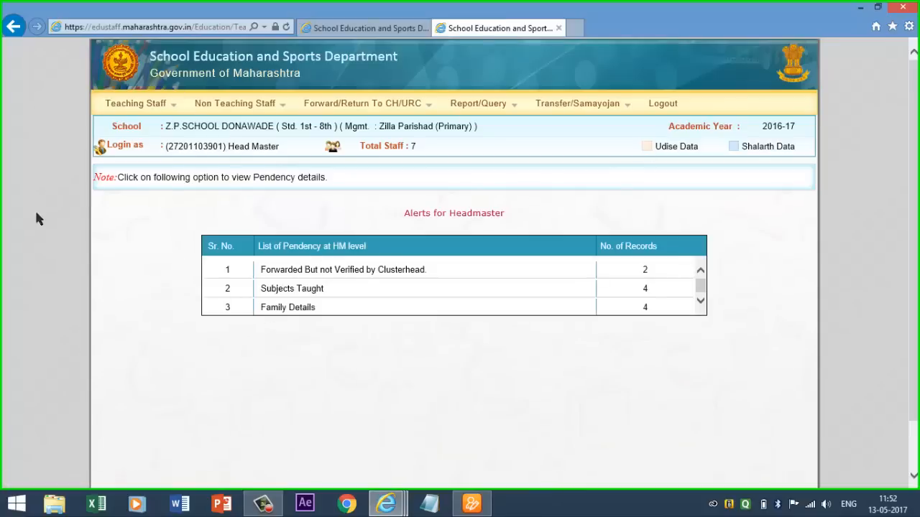
left_click(148, 115)
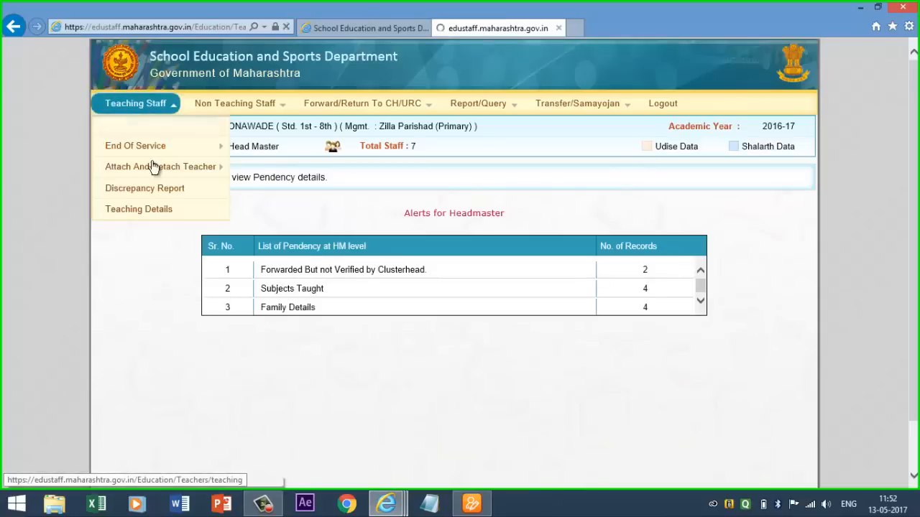
left_click(162, 215)
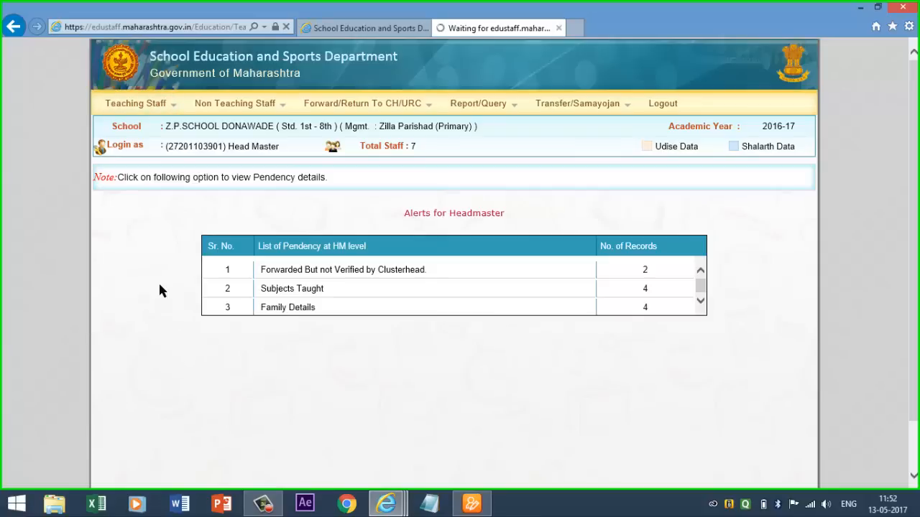
left_click(166, 104)
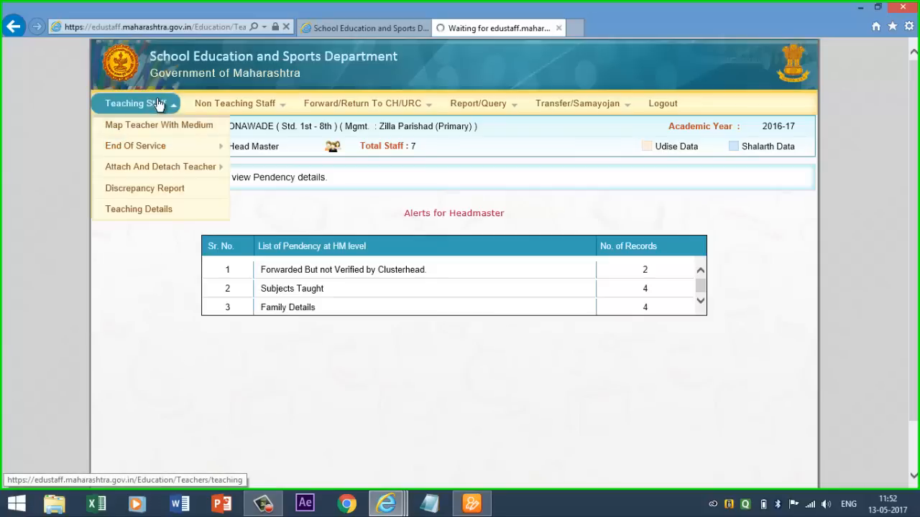
left_click(152, 223)
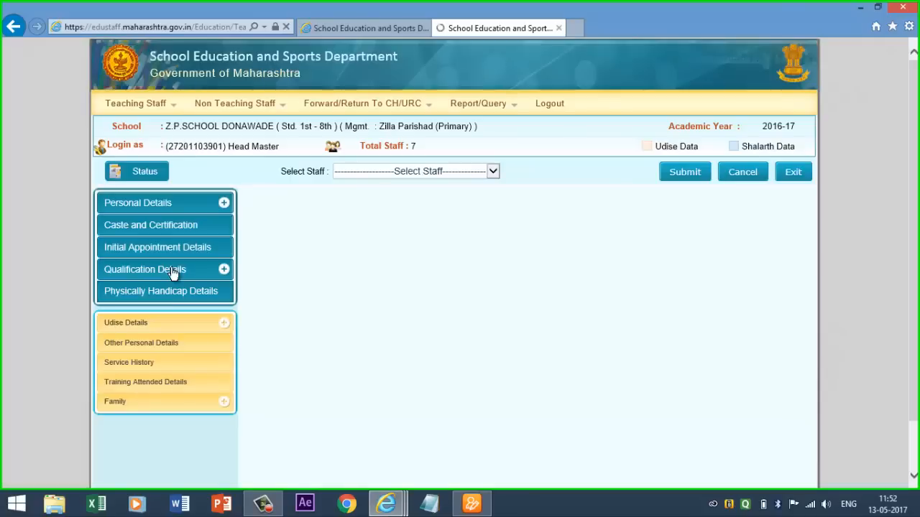
left_click(493, 173)
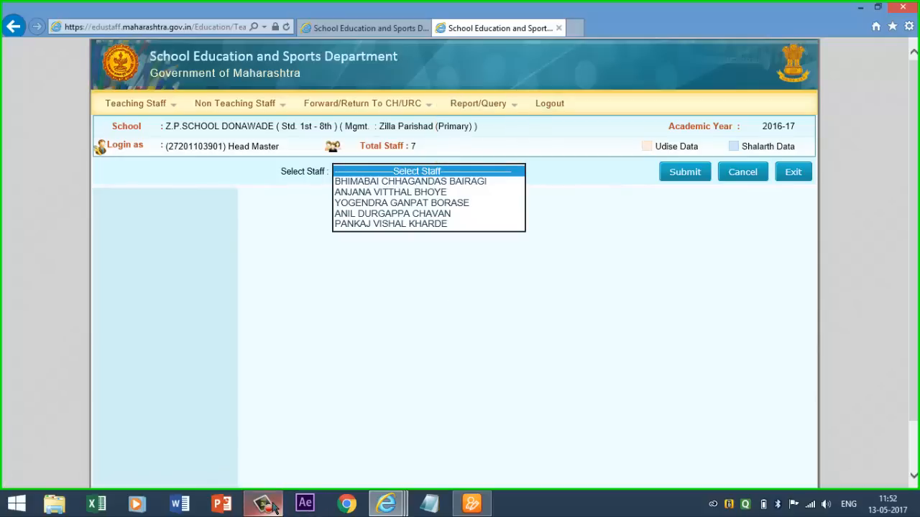
mouse_move(267, 506)
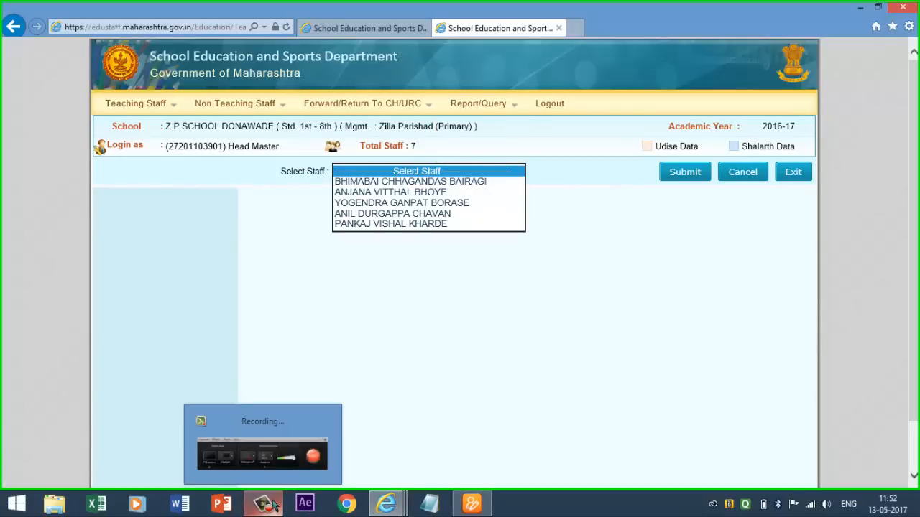
left_click(267, 506)
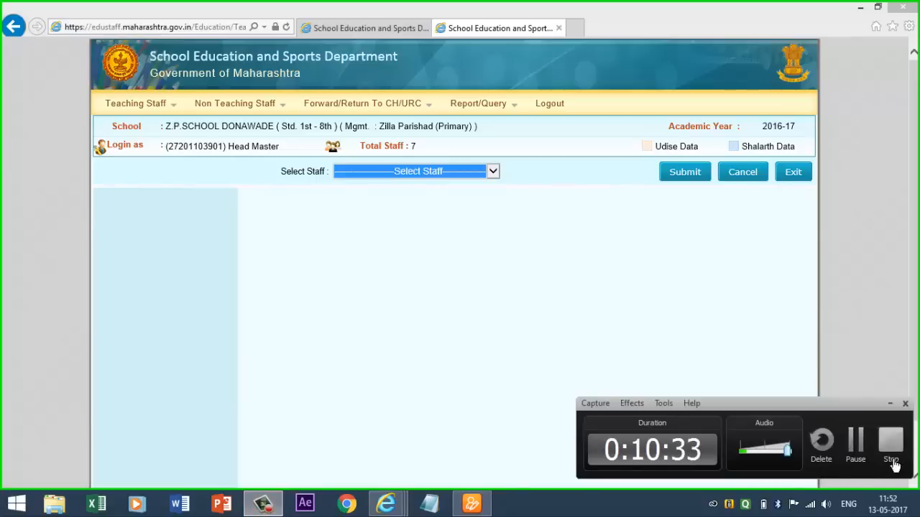